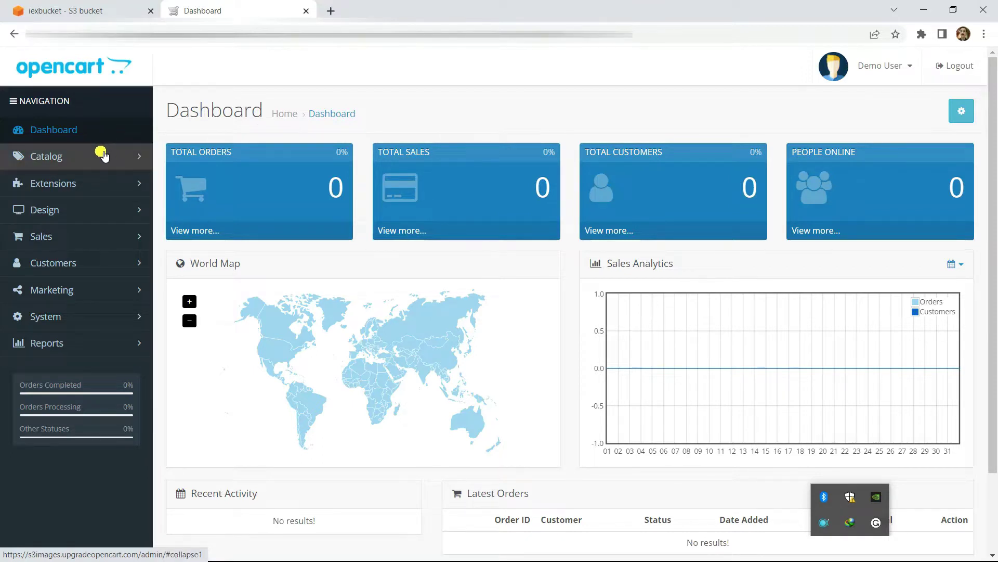
# Open Catalog > Products to list Canon EOS 5D, HP LP3065 and other products.
pyautogui.click(107, 161)
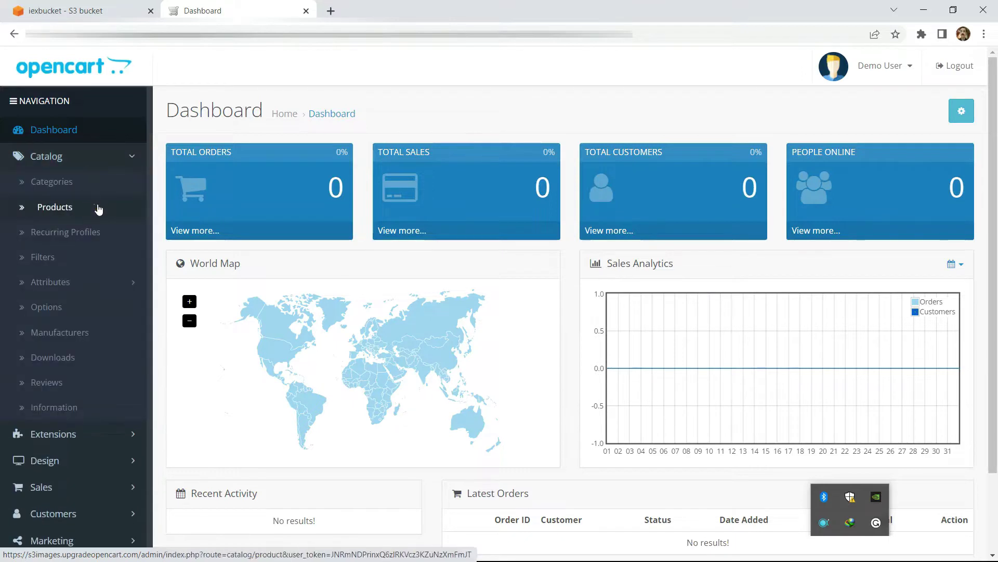
pyautogui.click(38, 207)
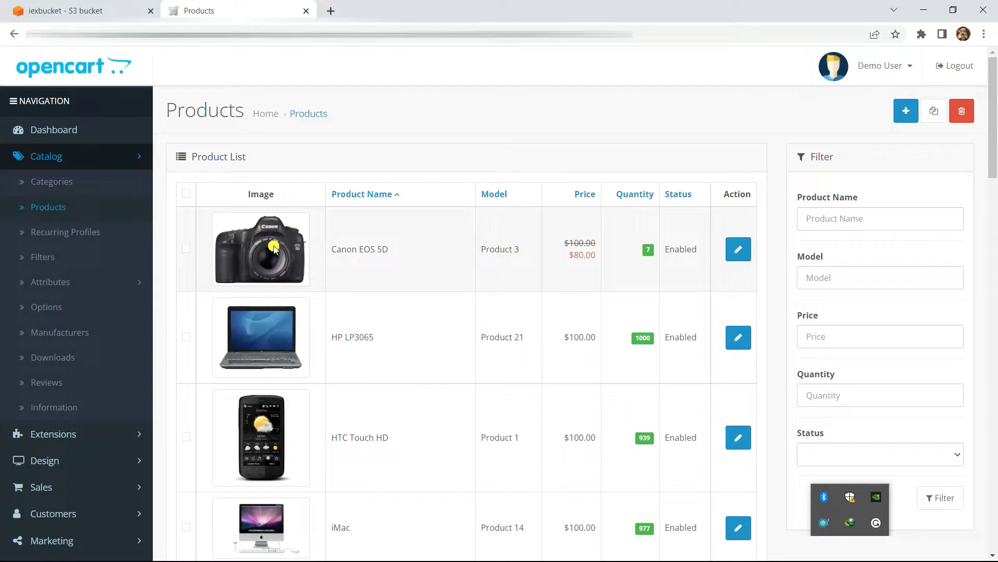
pyautogui.moveTo(270, 254); pyautogui.dragTo(296, 254)
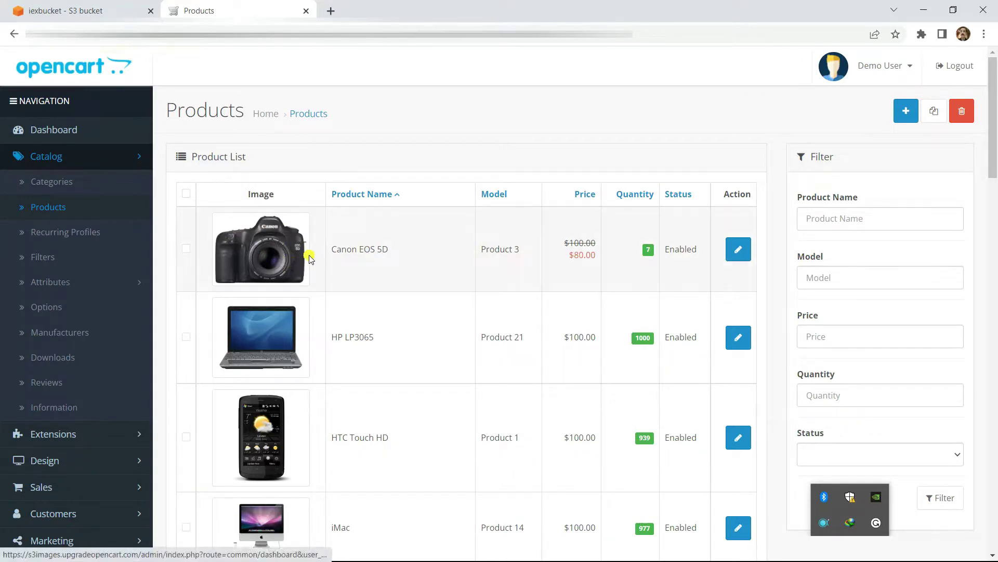
pyautogui.click(885, 73)
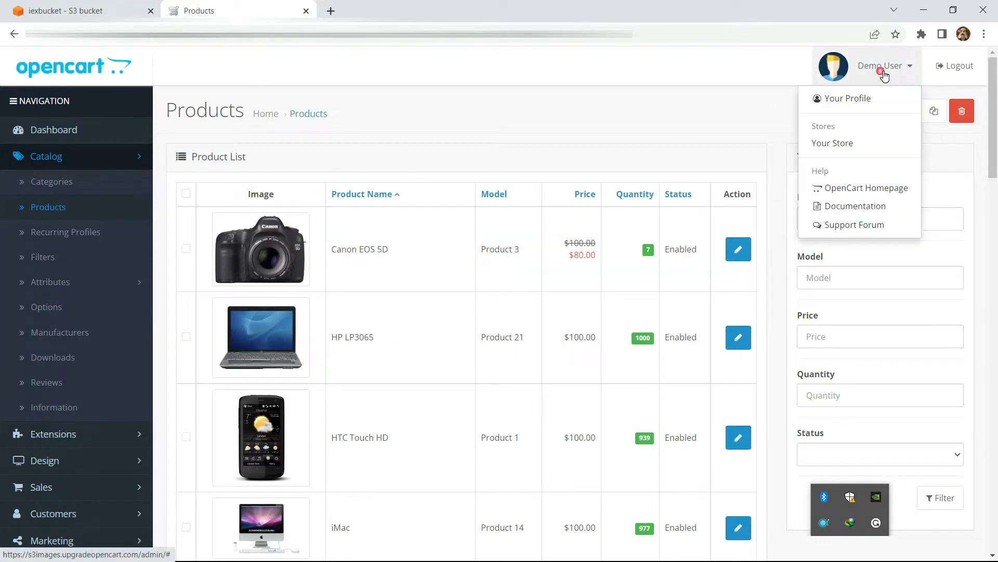
# Open the storefront in a new tab and view the Apple Cinema 30 product page ($110.00).
pyautogui.click(867, 150)
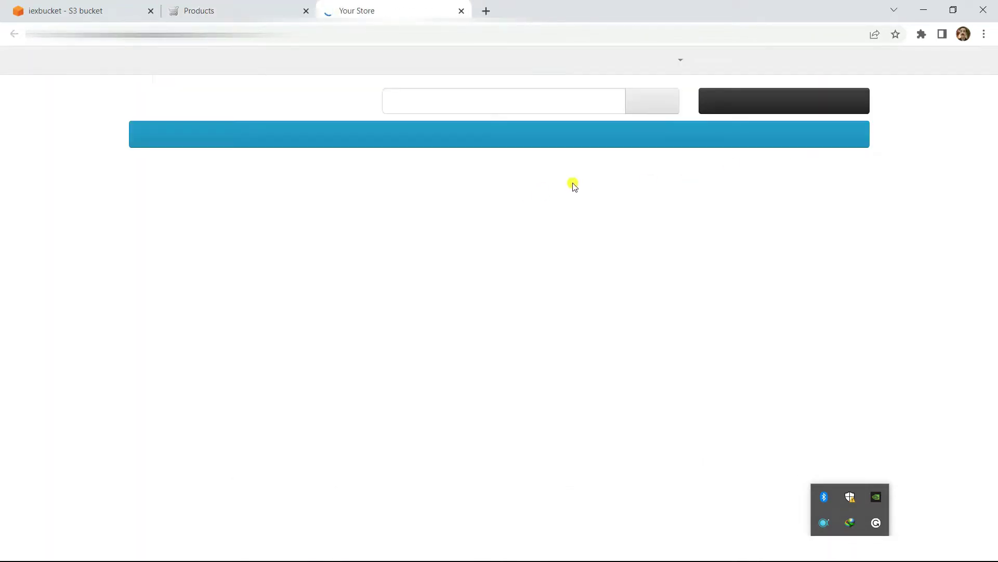
pyautogui.scroll(-5, 593, 212)
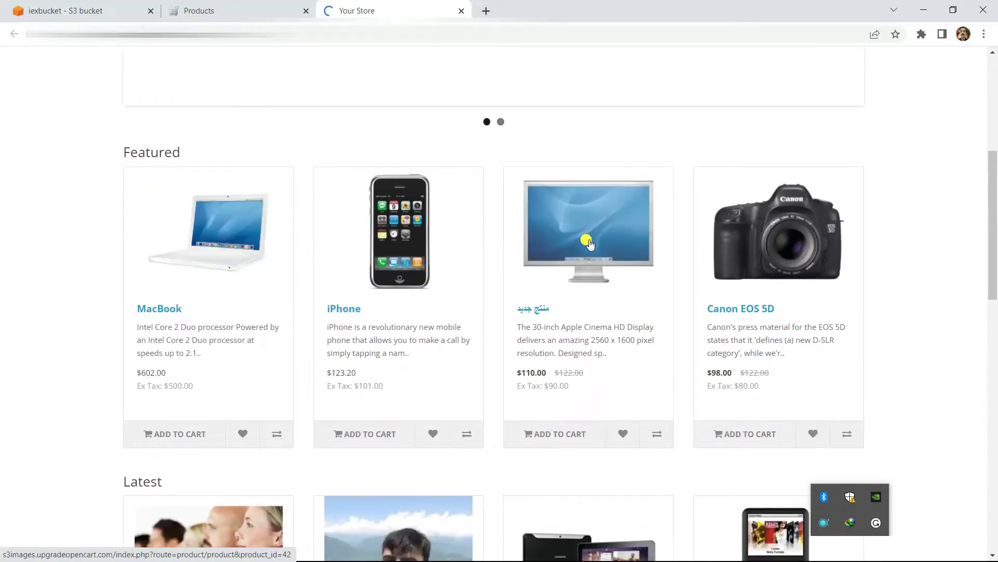
pyautogui.scroll(-3, 589, 244)
pyautogui.click(589, 137)
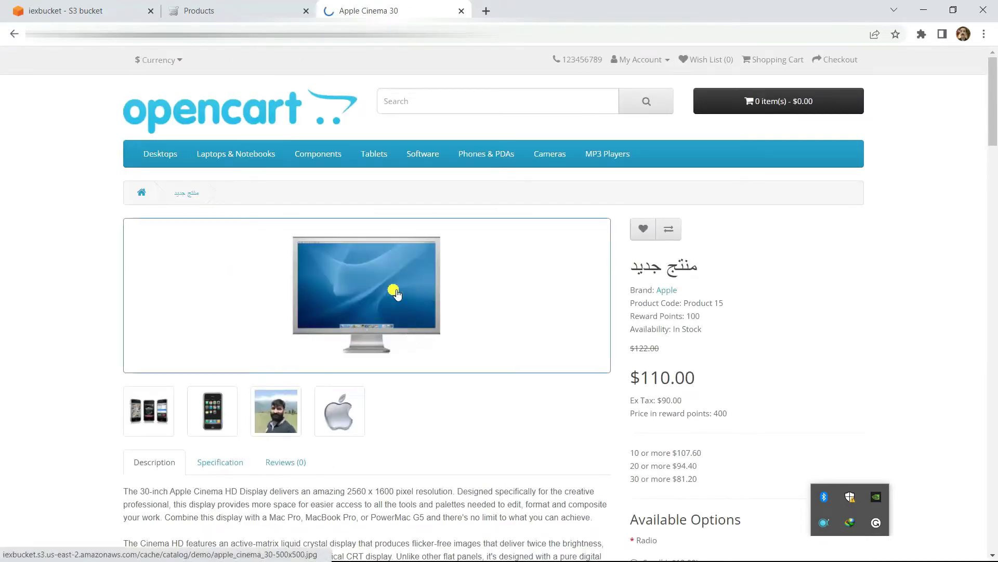
pyautogui.scroll(-1, 393, 290)
# Inspect the monitor thumbnail and open its S3 image source in a new tab.
pyautogui.rightClick(394, 262)
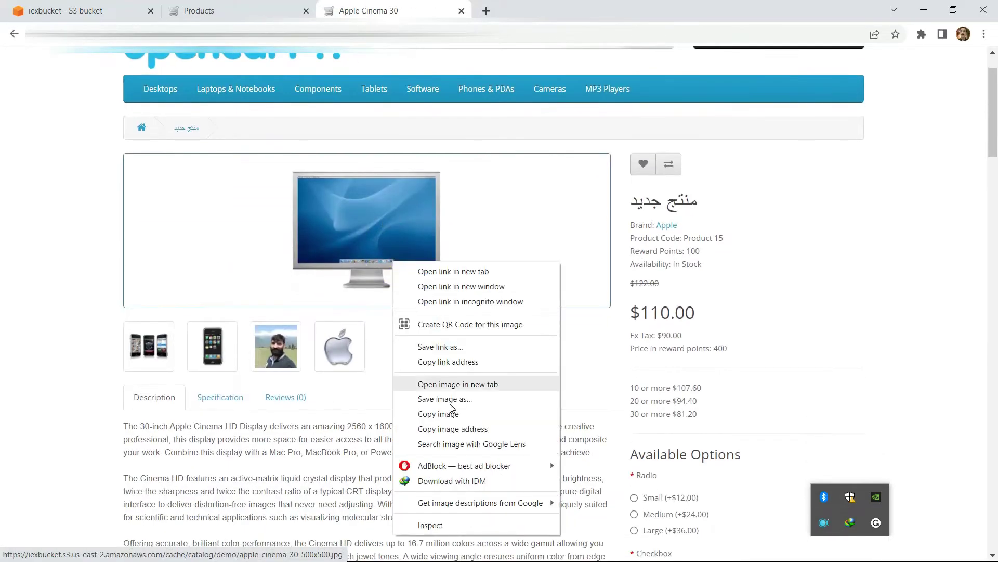
pyautogui.click(464, 522)
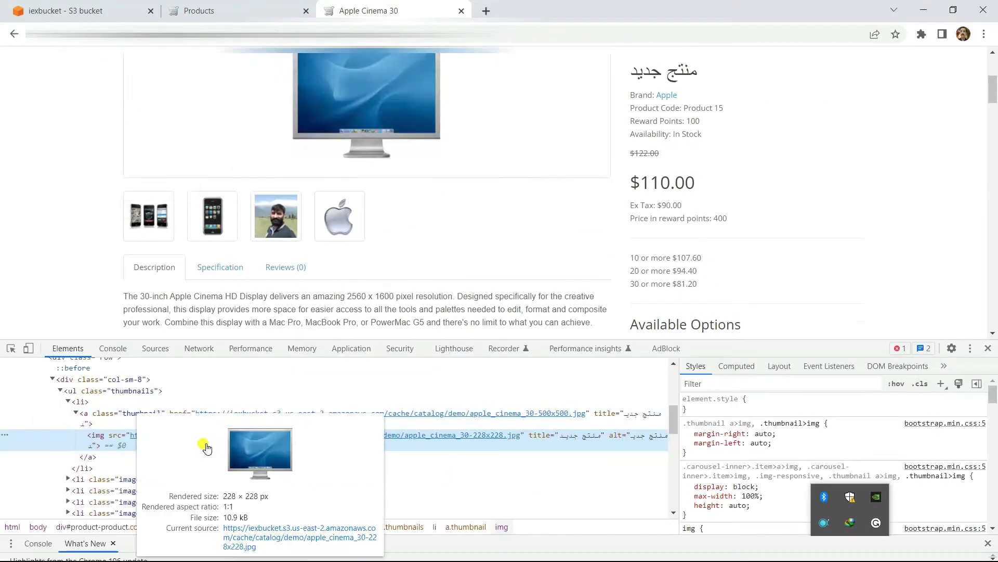
pyautogui.rightClick(457, 438)
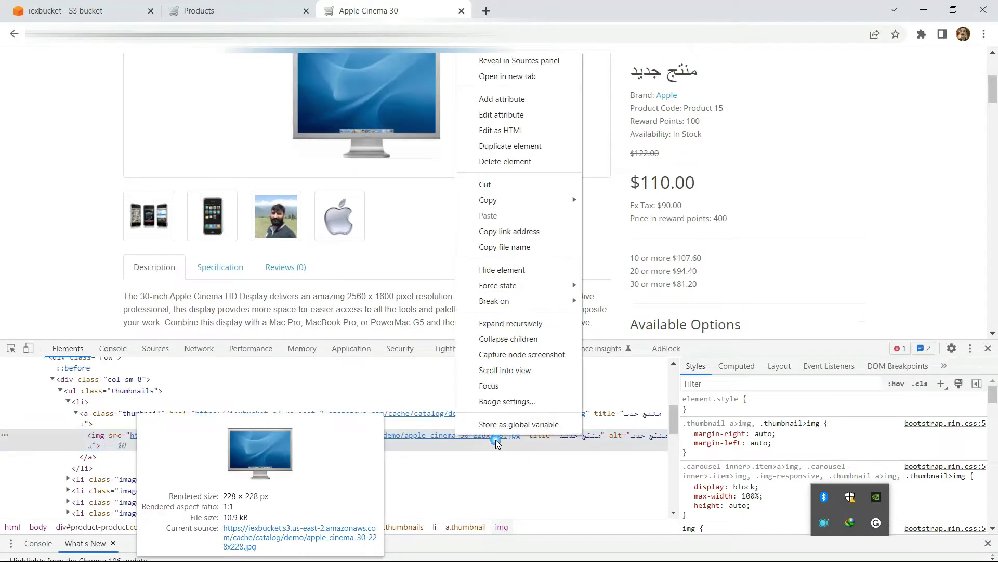
pyautogui.click(536, 85)
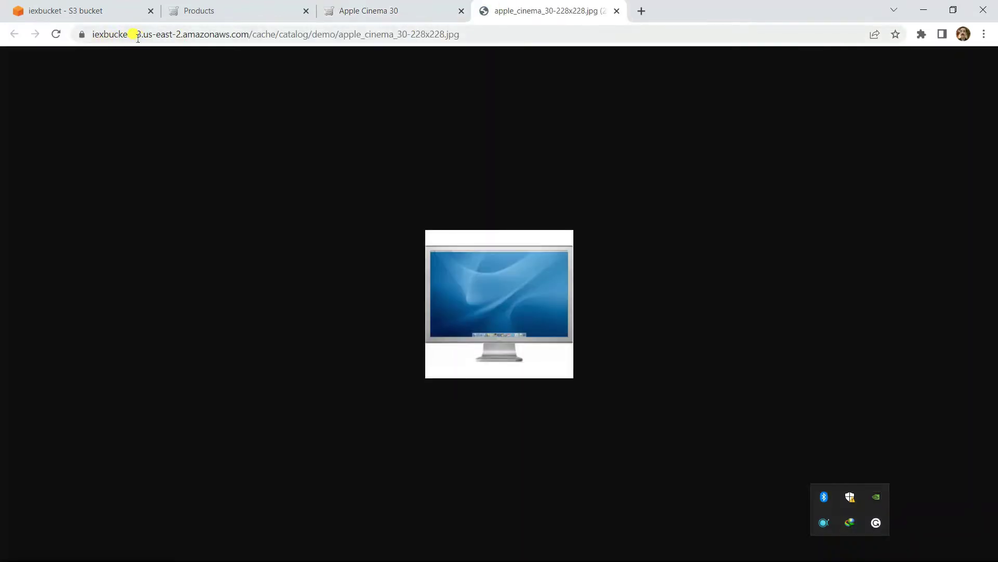
pyautogui.moveTo(185, 34); pyautogui.dragTo(351, 34)
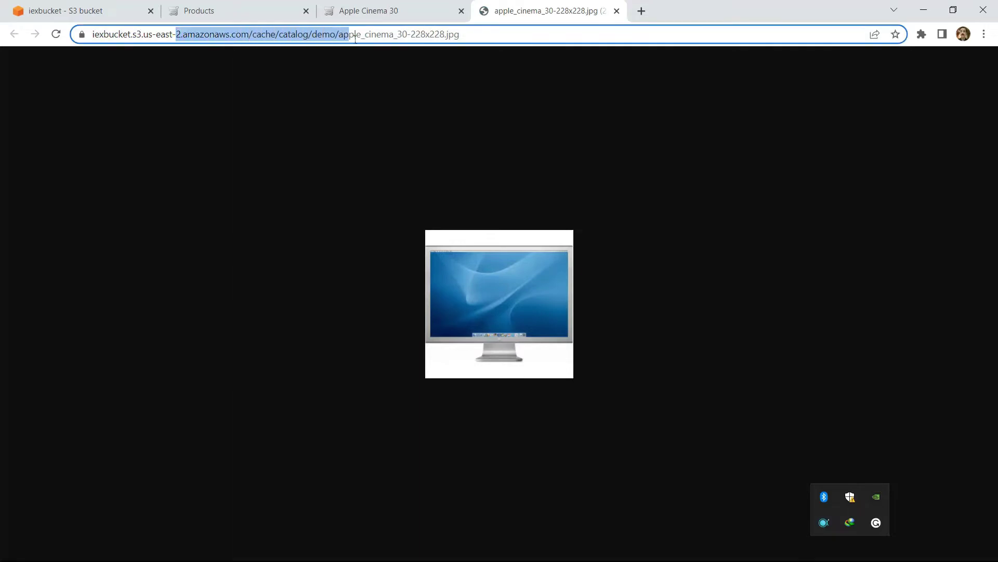
# Close DevTools on the Apple Cinema 30 page and return to the admin product list.
pyautogui.click(374, 11)
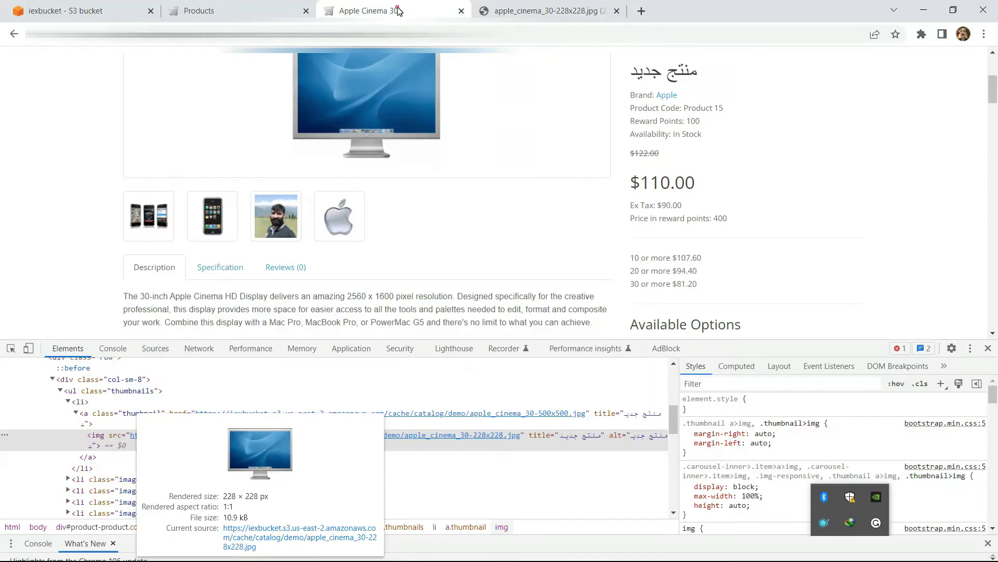
pyautogui.scroll(3, 445, 207)
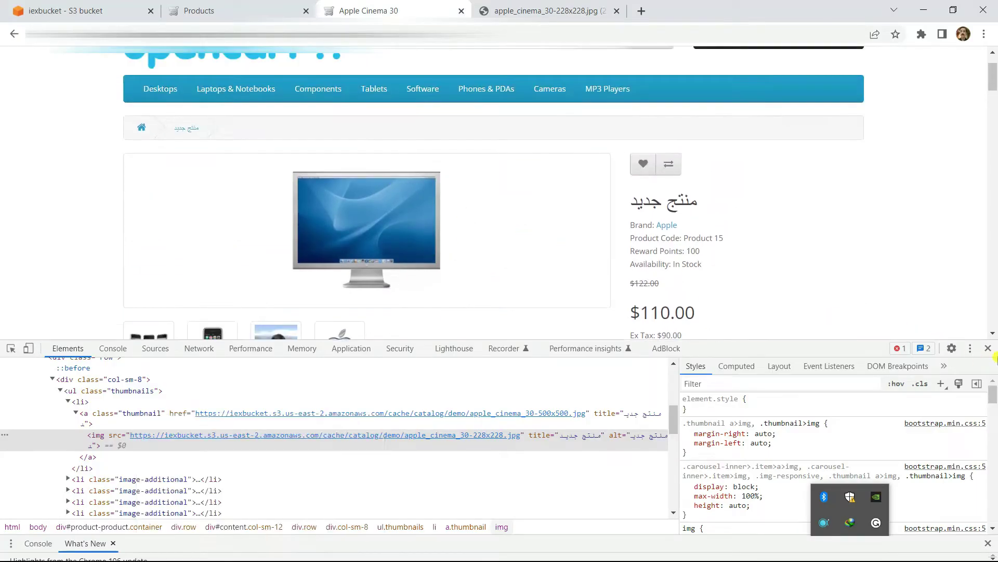
pyautogui.click(988, 349)
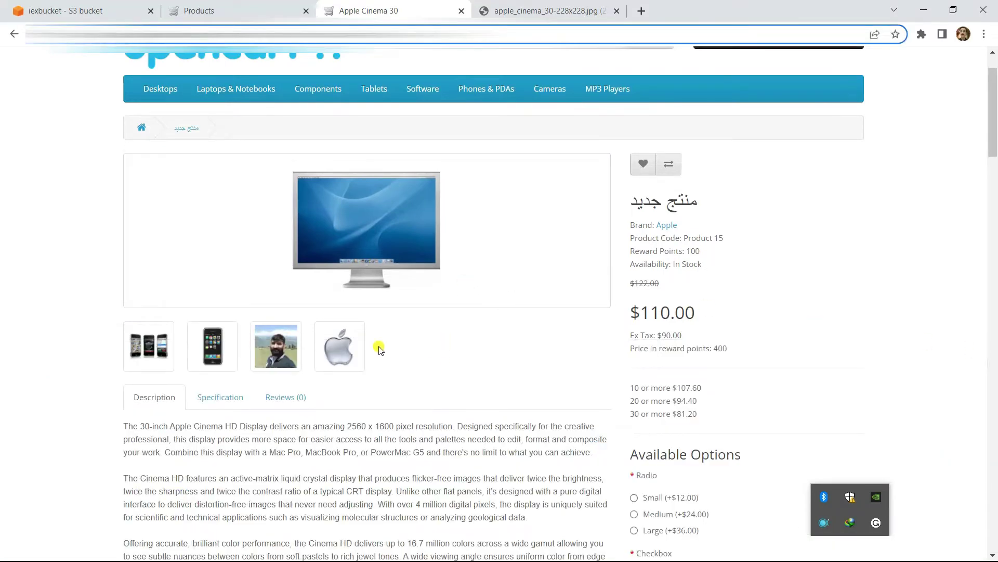
pyautogui.click(211, 11)
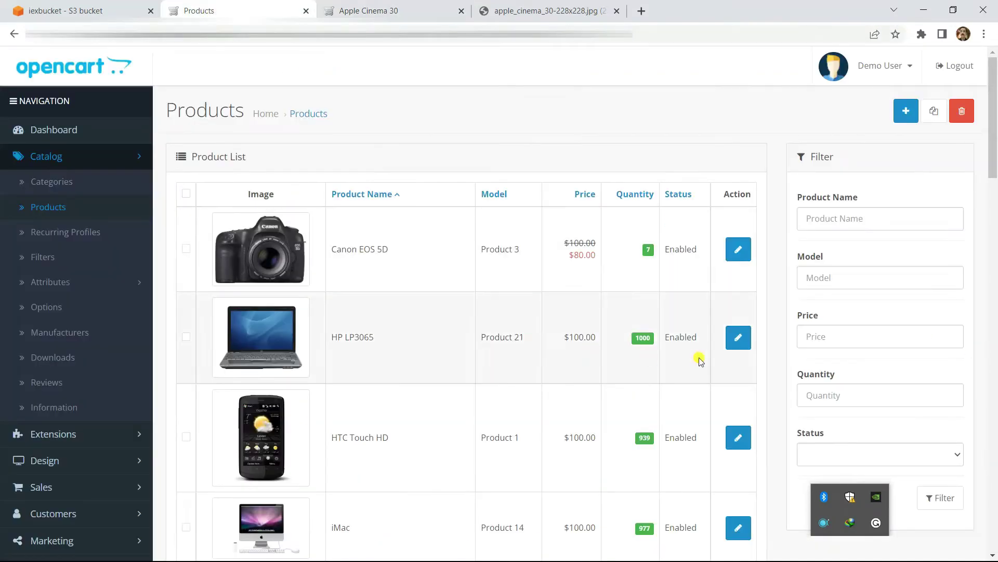
# Launch the Image Manager from the Canon EOS 5D's main image on its Image tab.
pyautogui.click(740, 254)
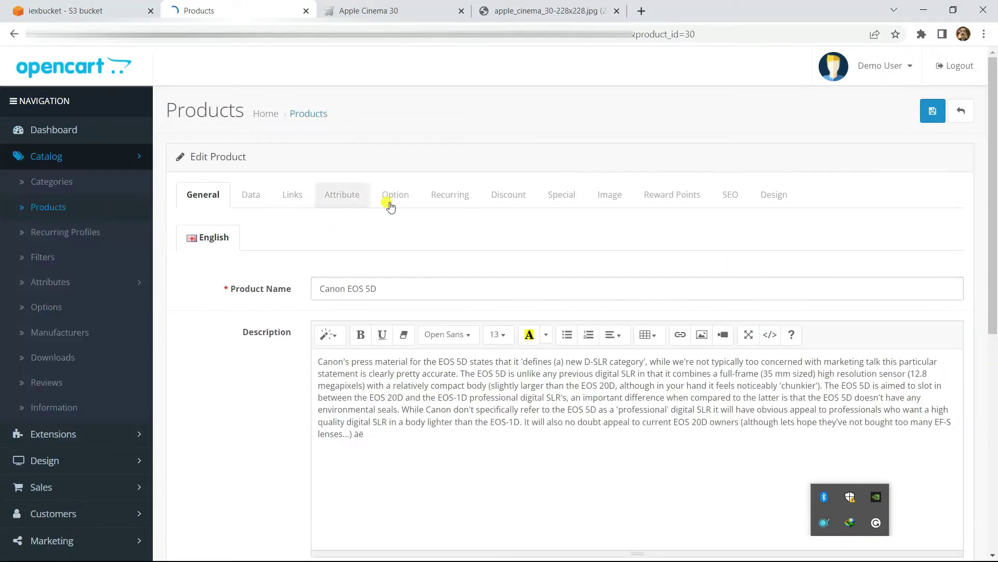
pyautogui.click(598, 200)
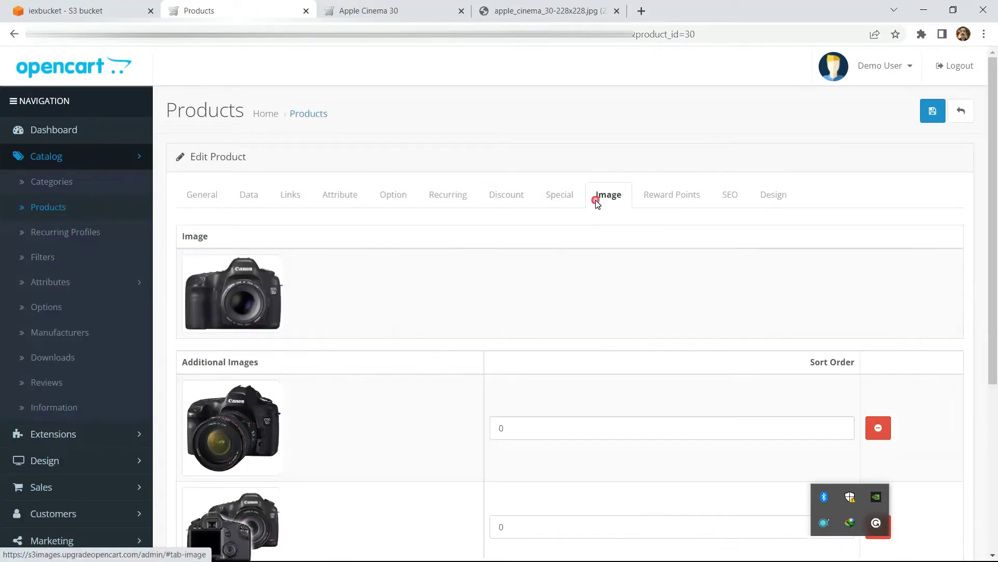
pyautogui.click(254, 302)
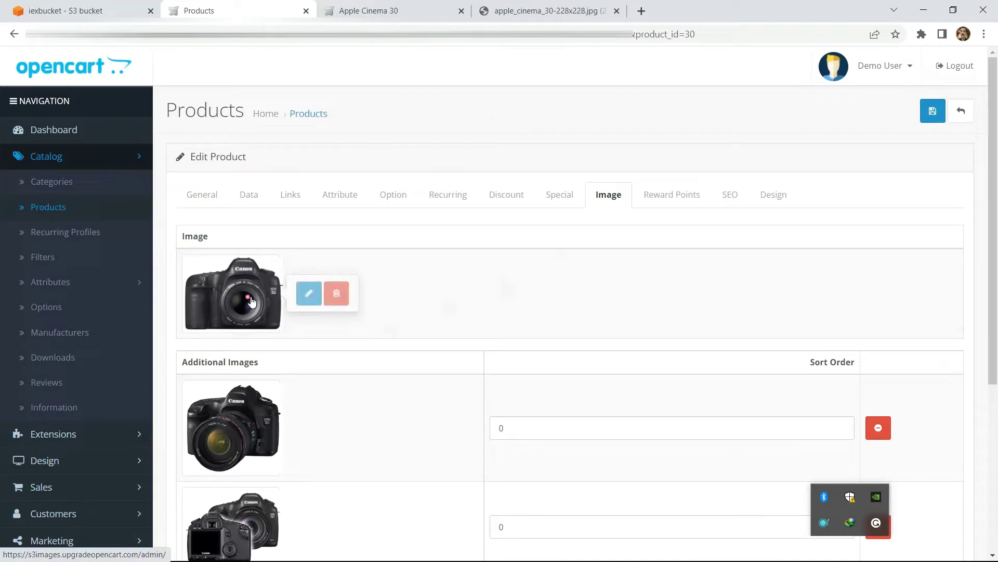
pyautogui.click(308, 297)
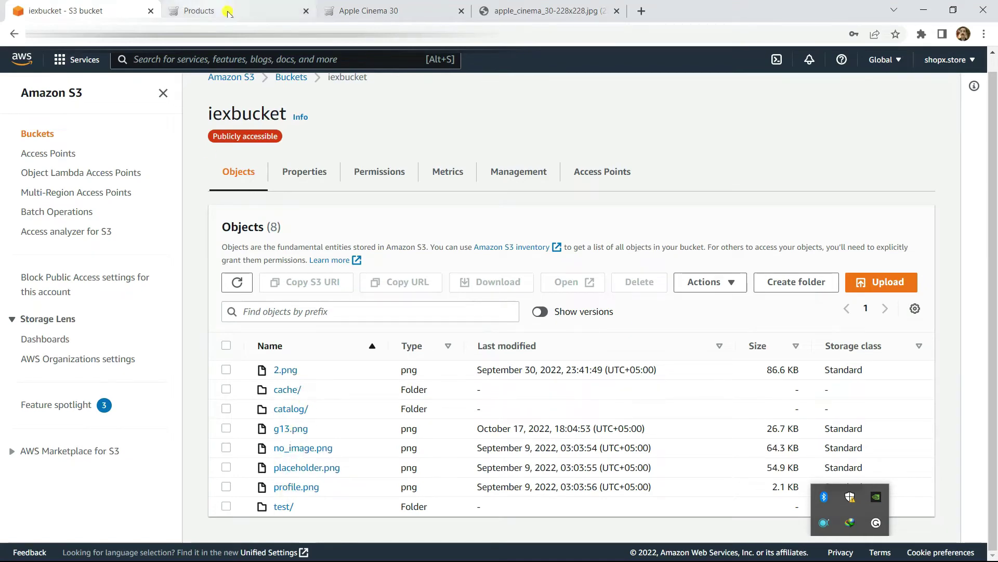
pyautogui.click(240, 11)
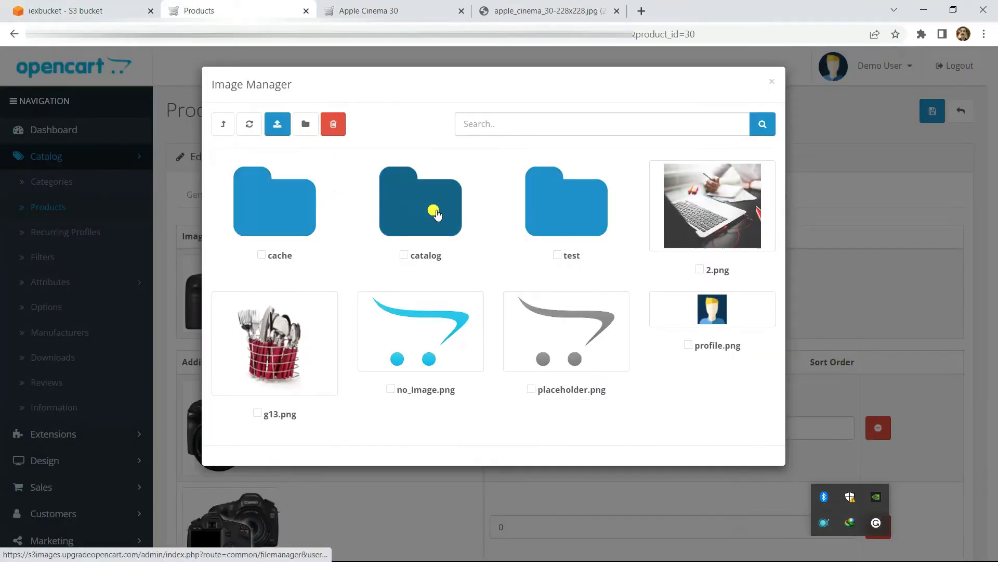
# Open the test folder in both Image Manager and S3 console, each holding only no_image.png, and begin an upload.
pyautogui.hotkey('ctrl', 'shift', 'Tab')
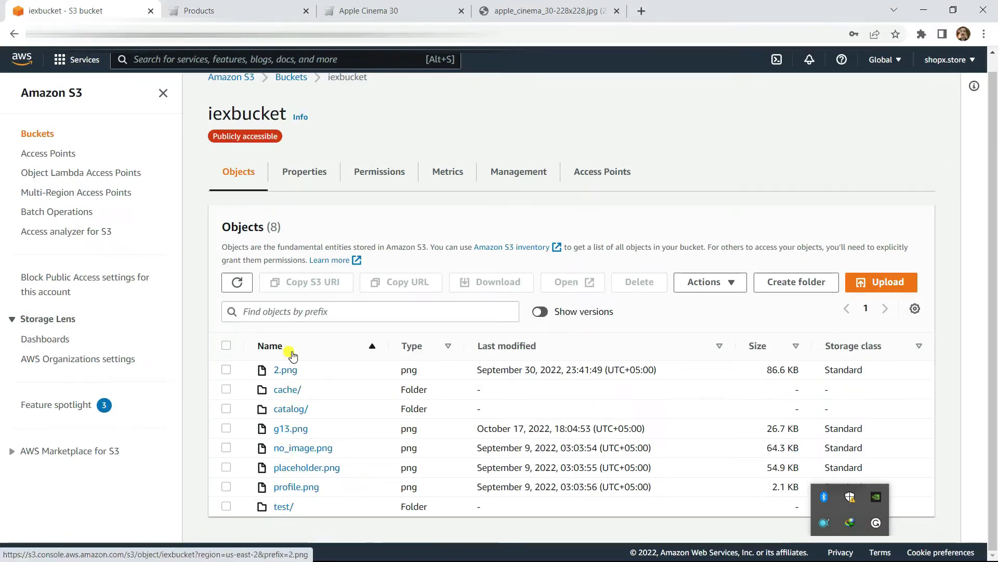
pyautogui.click(239, 11)
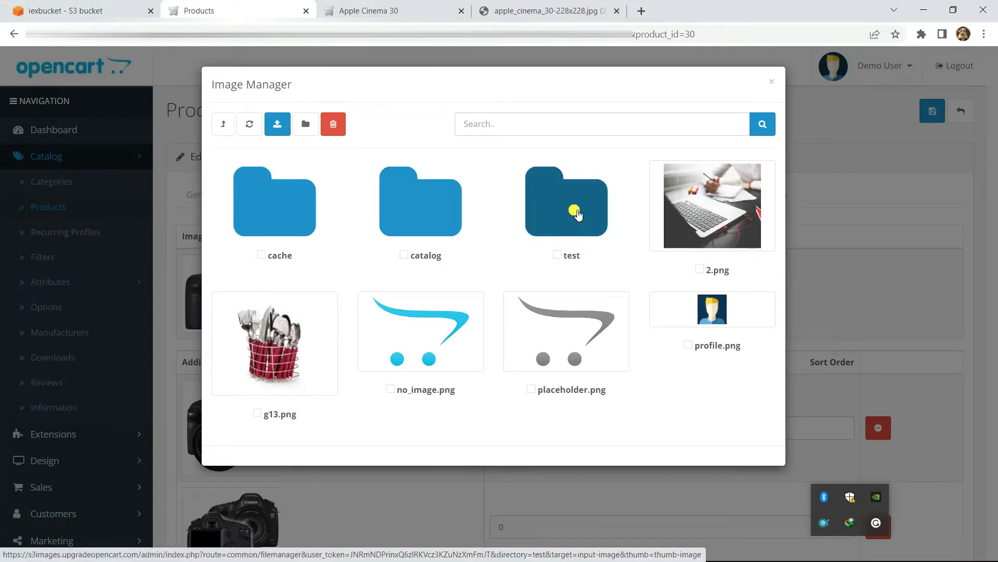
pyautogui.click(579, 215)
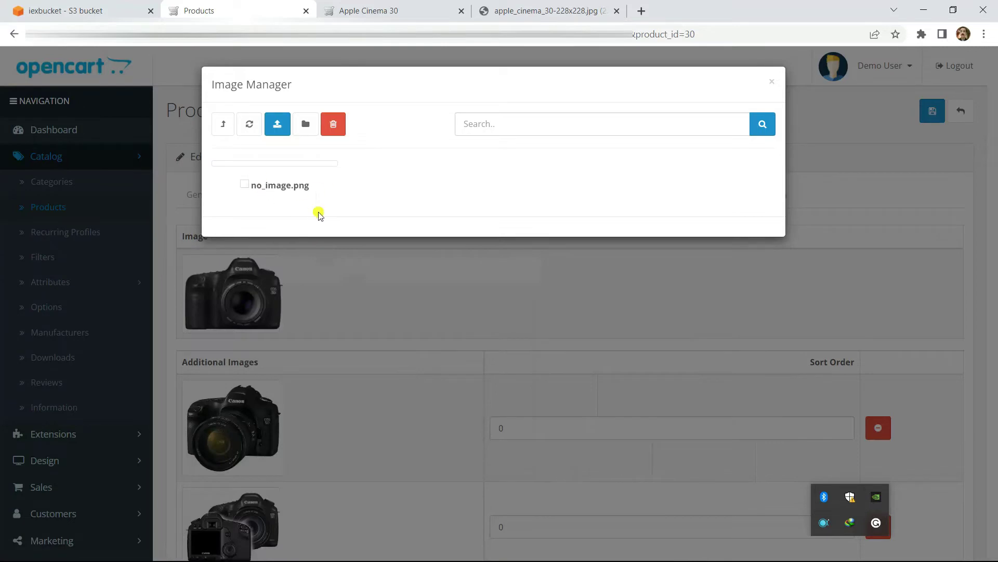
pyautogui.click(104, 9)
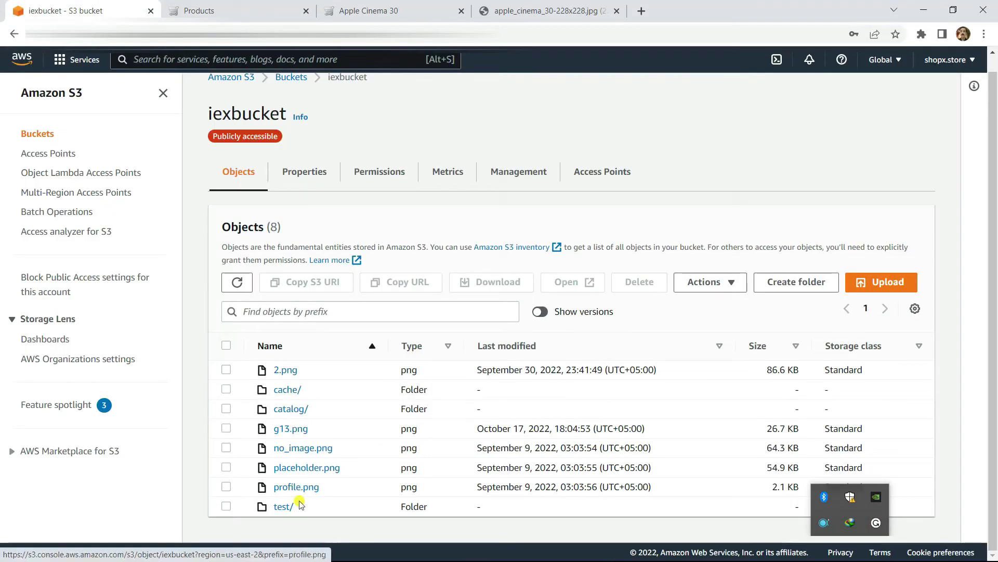
pyautogui.click(285, 507)
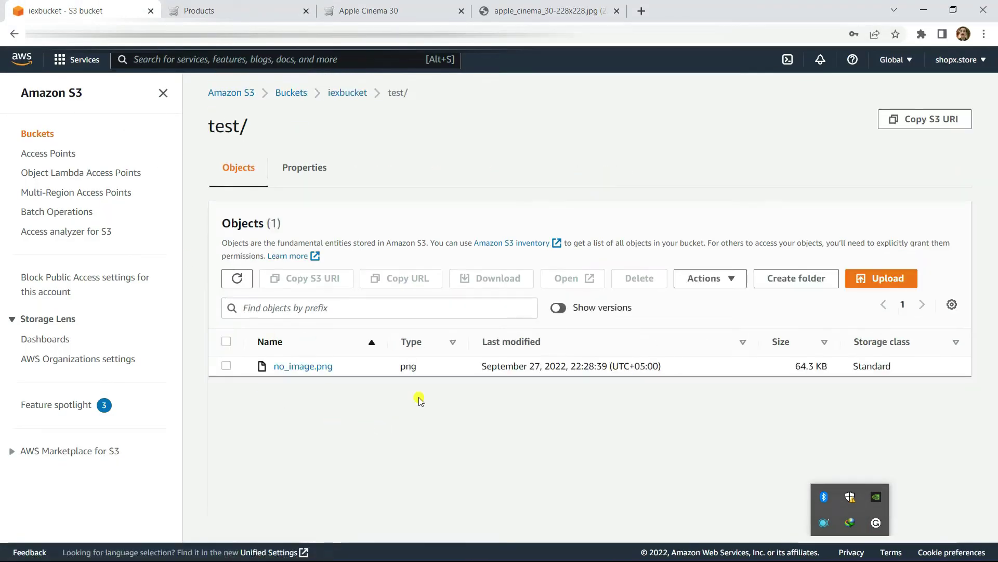
pyautogui.click(176, 7)
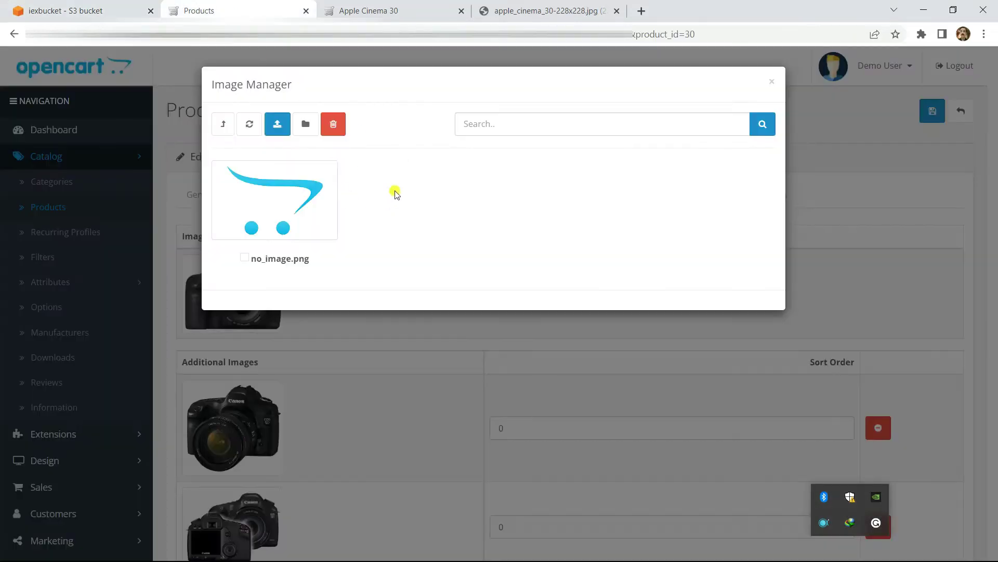
pyautogui.click(281, 127)
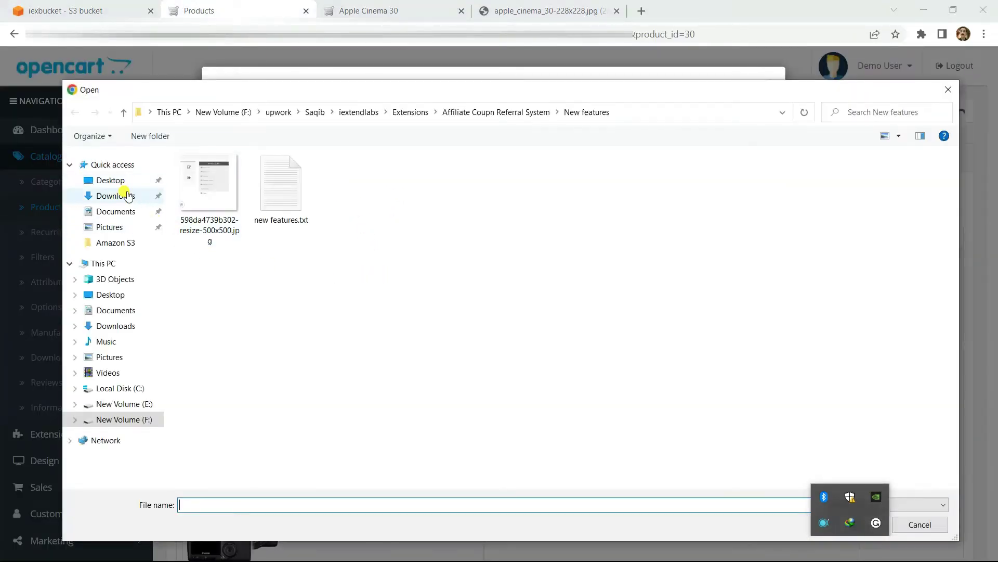
# Upload 598da4739b302-resize-500x500.jpg and refresh the S3 test/ folder to confirm it appears.
pyautogui.doubleClick(216, 196)
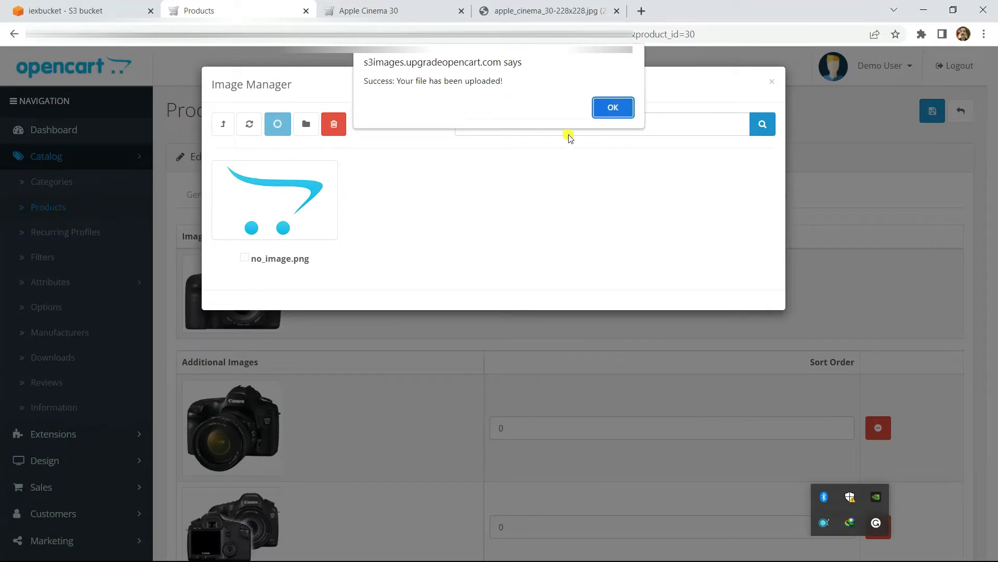
pyautogui.click(612, 108)
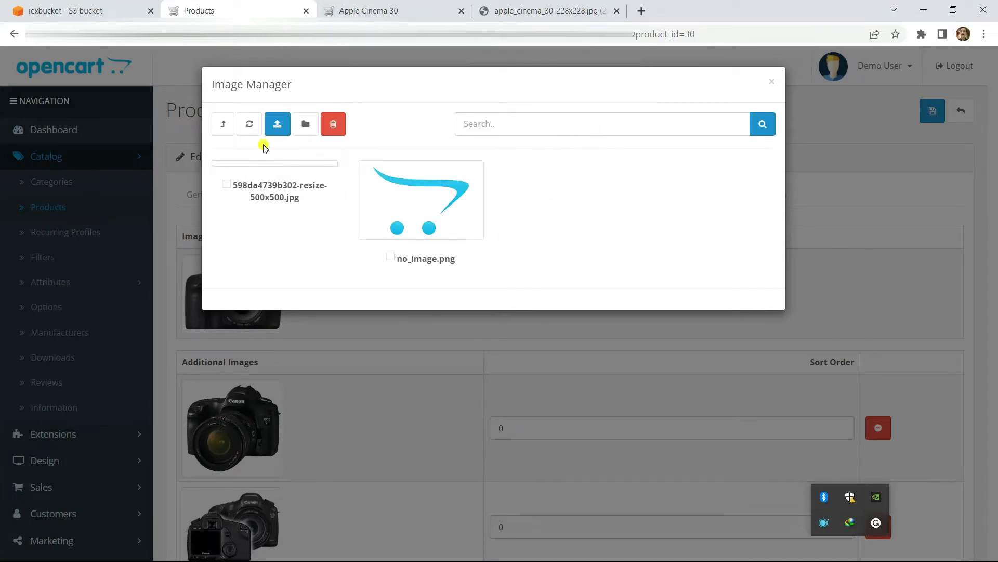
pyautogui.click(96, 13)
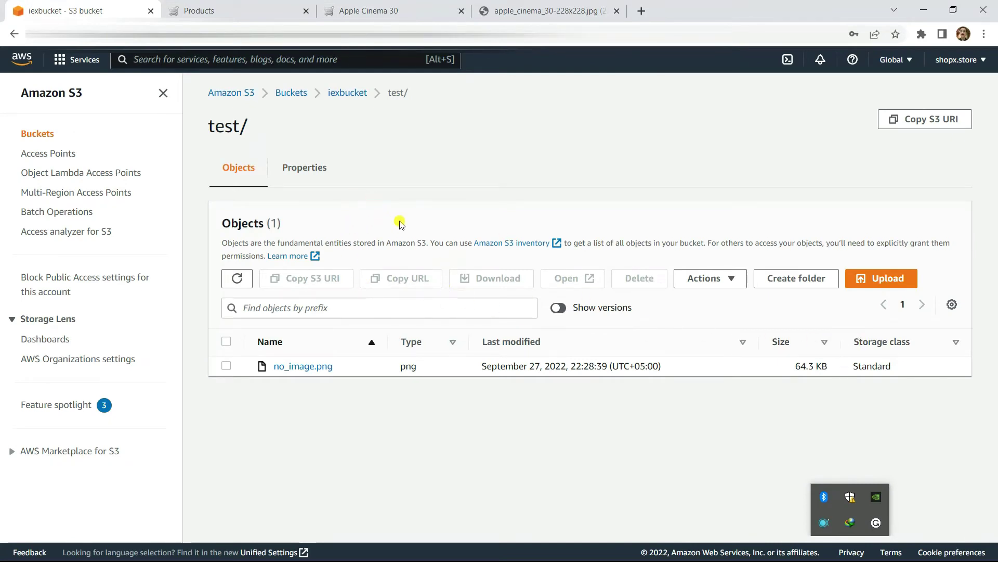
pyautogui.click(237, 278)
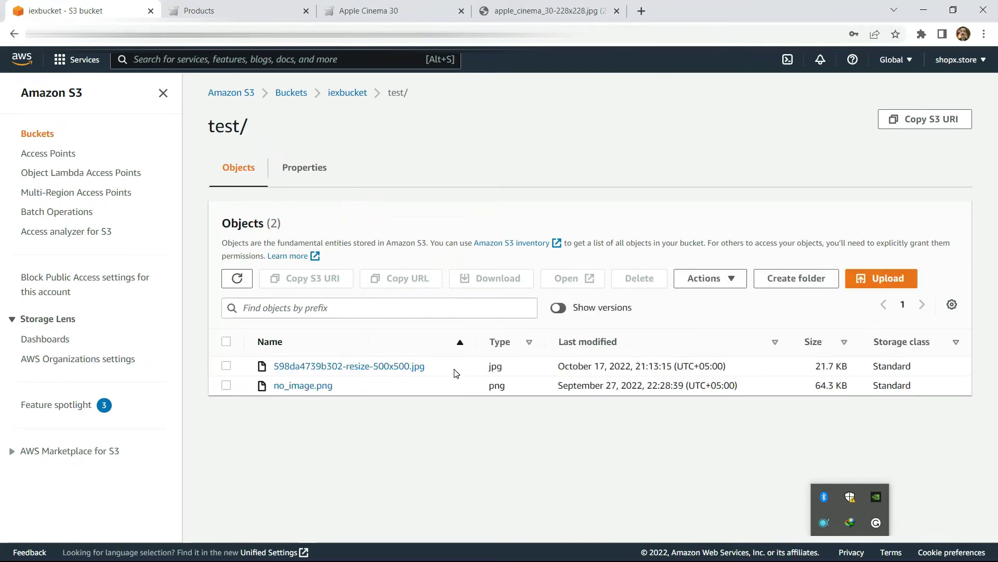
pyautogui.moveTo(456, 372); pyautogui.dragTo(296, 227)
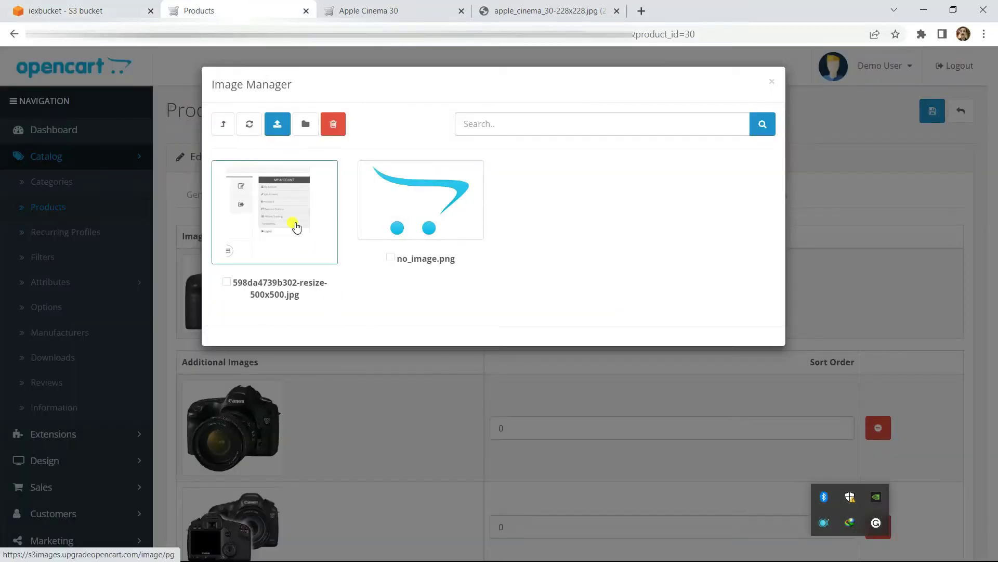
# Select 598da4739b302-resize-500x500.jpg as the Canon EOS 5D's main image.
pyautogui.click(301, 212)
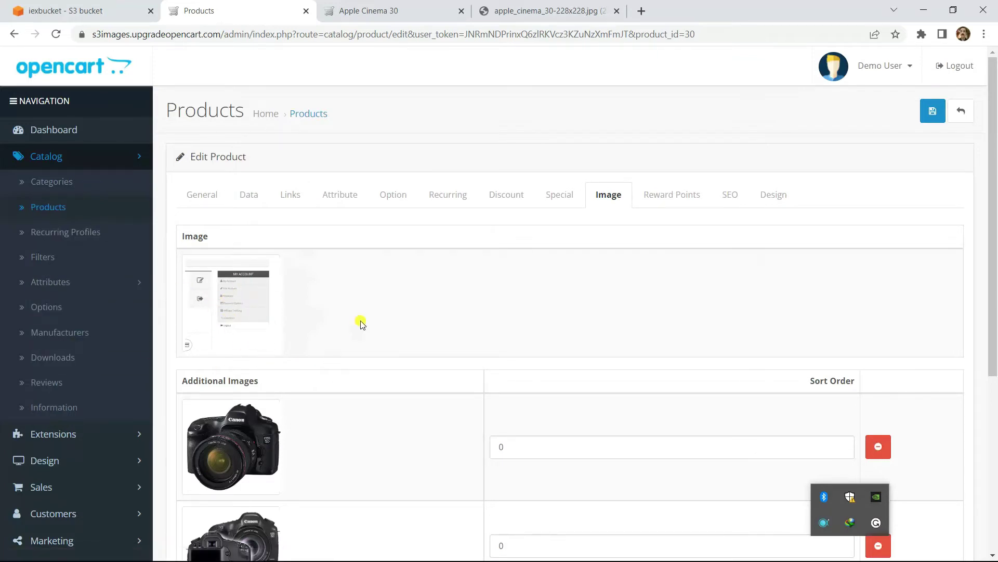
pyautogui.scroll(-3, 562, 307)
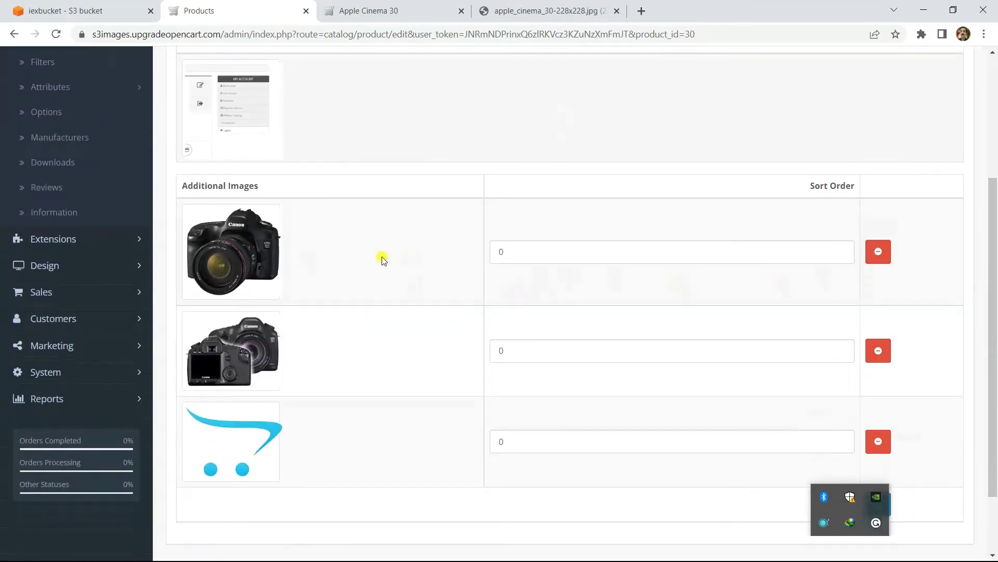
pyautogui.click(398, 8)
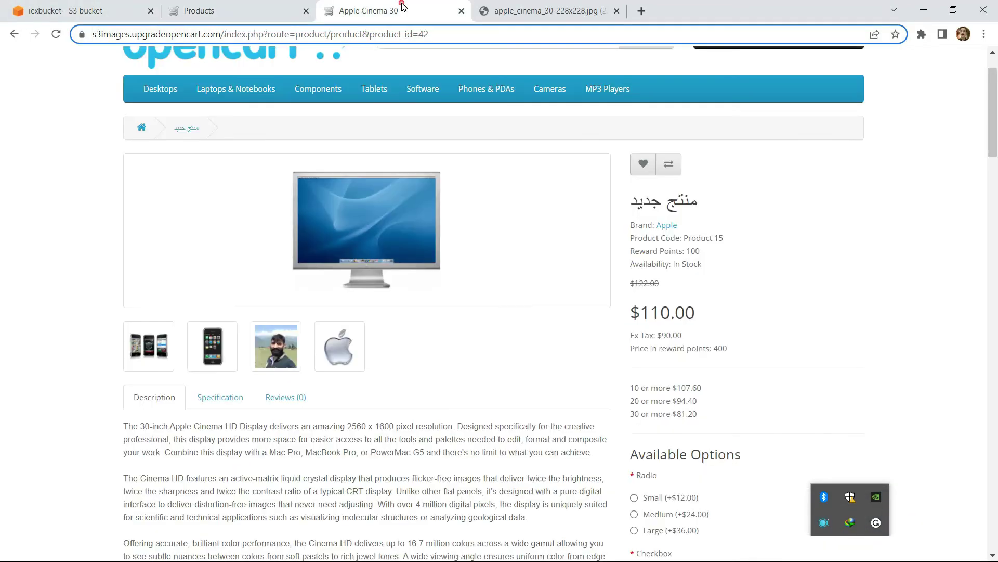
pyautogui.click(79, 8)
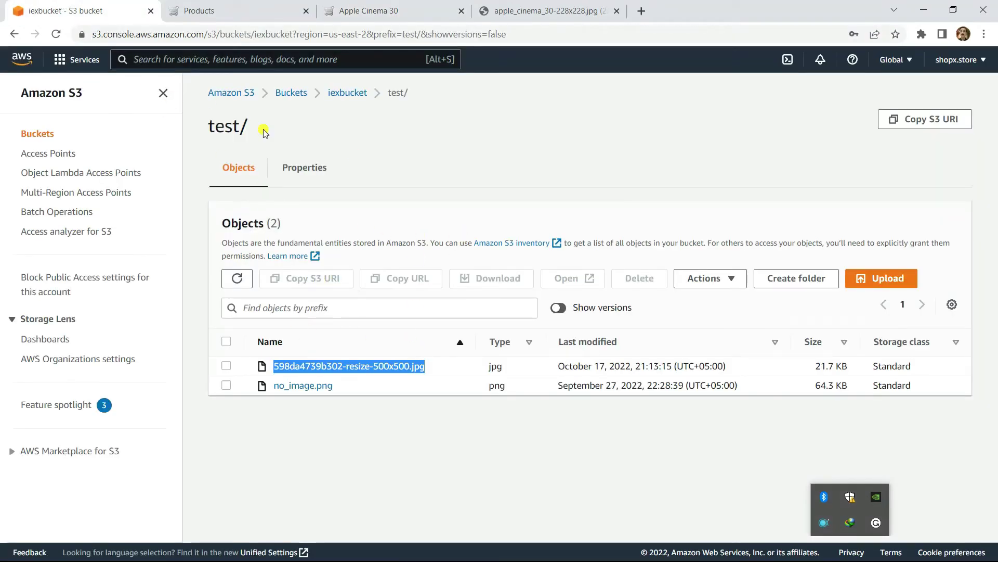
pyautogui.click(199, 10)
pyautogui.scroll(3, 76, 263)
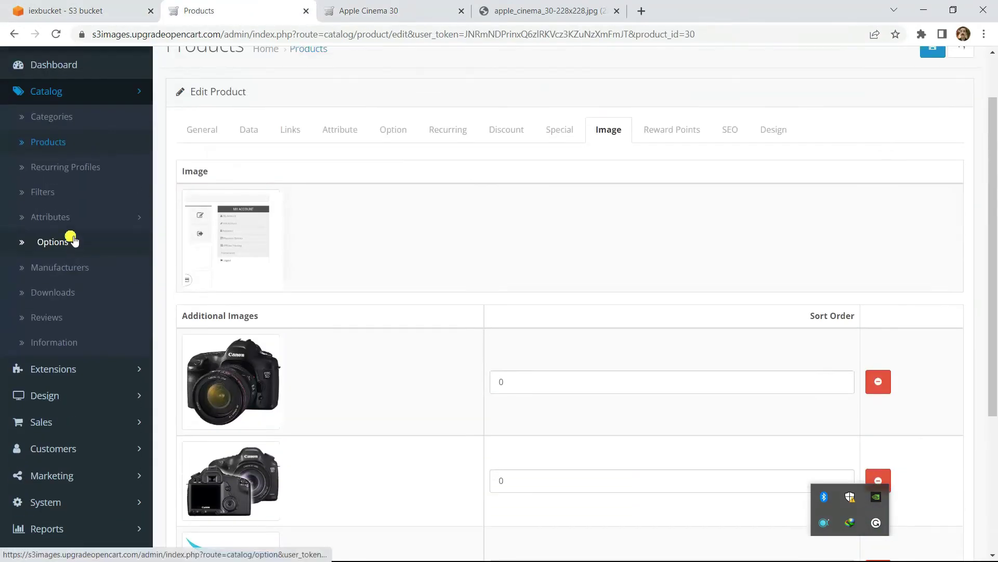
# List Extensions filtered to Modules (25) and edit the Enabled AWS S3 Bucket module.
pyautogui.click(94, 368)
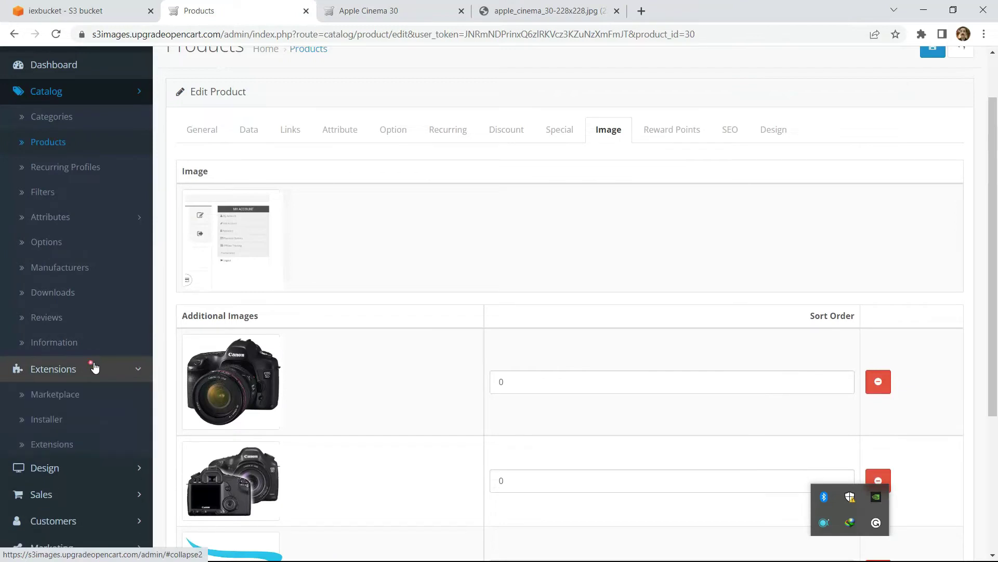
pyautogui.scroll(-1, 93, 359)
pyautogui.click(92, 384)
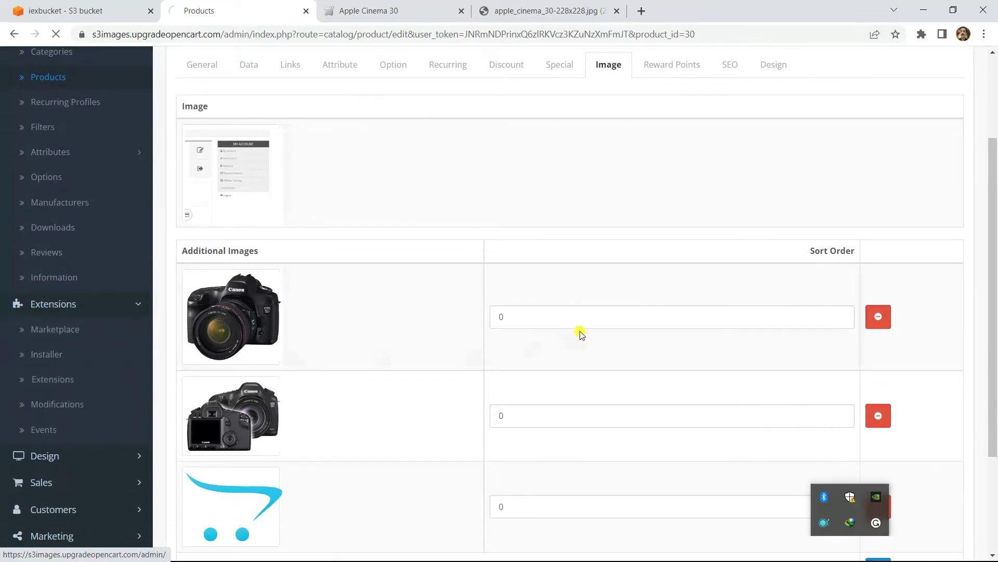
pyautogui.click(329, 243)
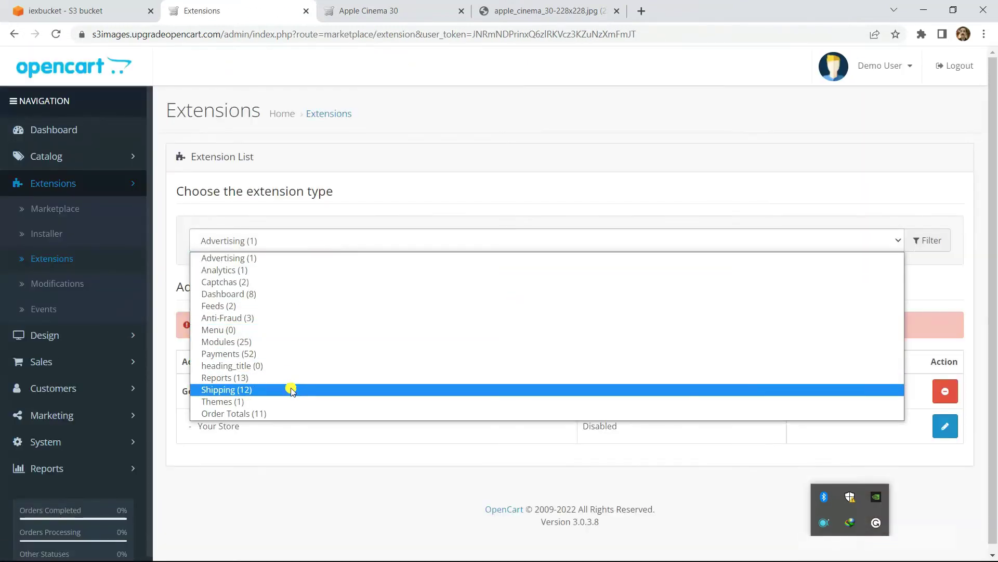
pyautogui.click(296, 342)
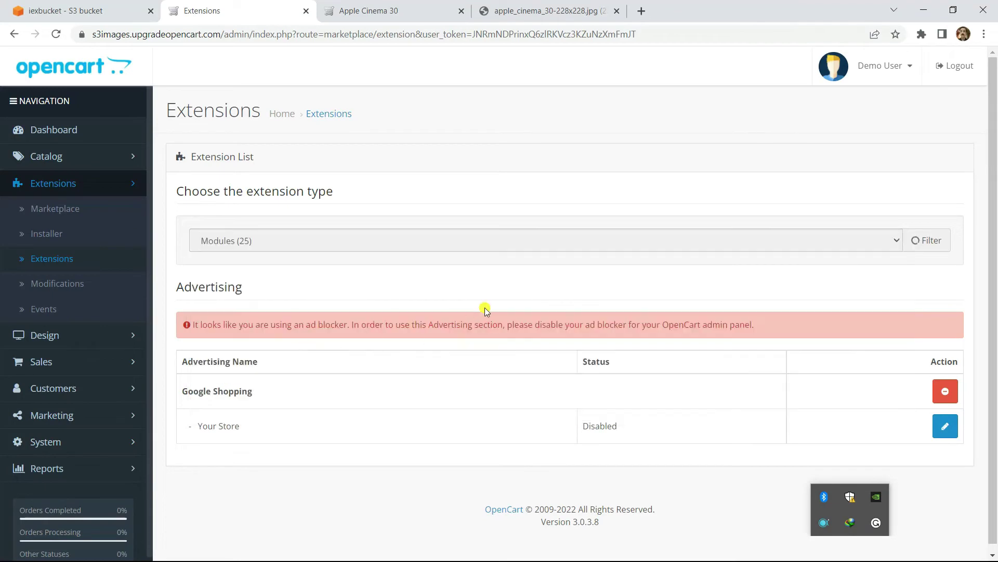
pyautogui.scroll(-7, 526, 272)
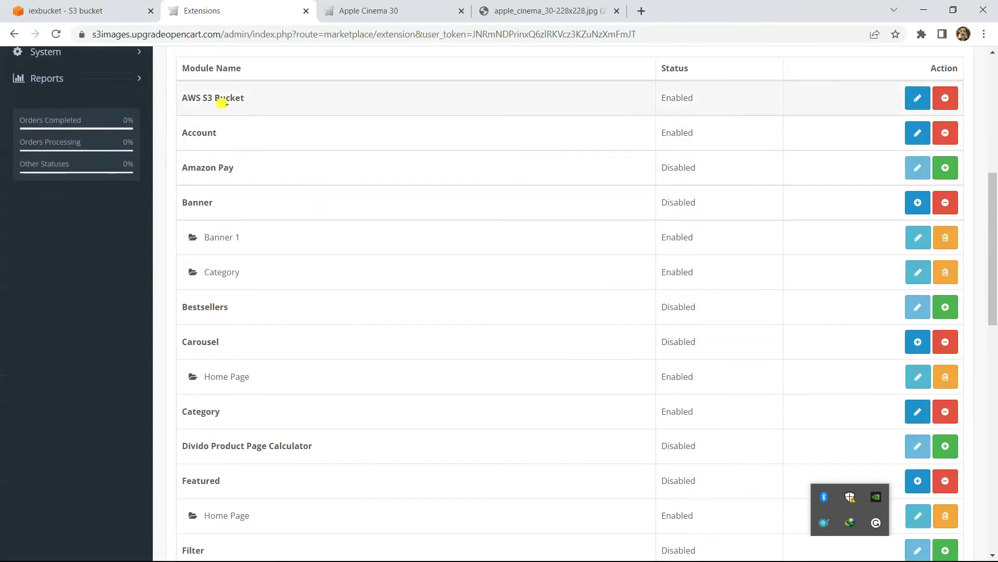
pyautogui.doubleClick(223, 102)
pyautogui.scroll(1, 731, 134)
pyautogui.click(253, 161)
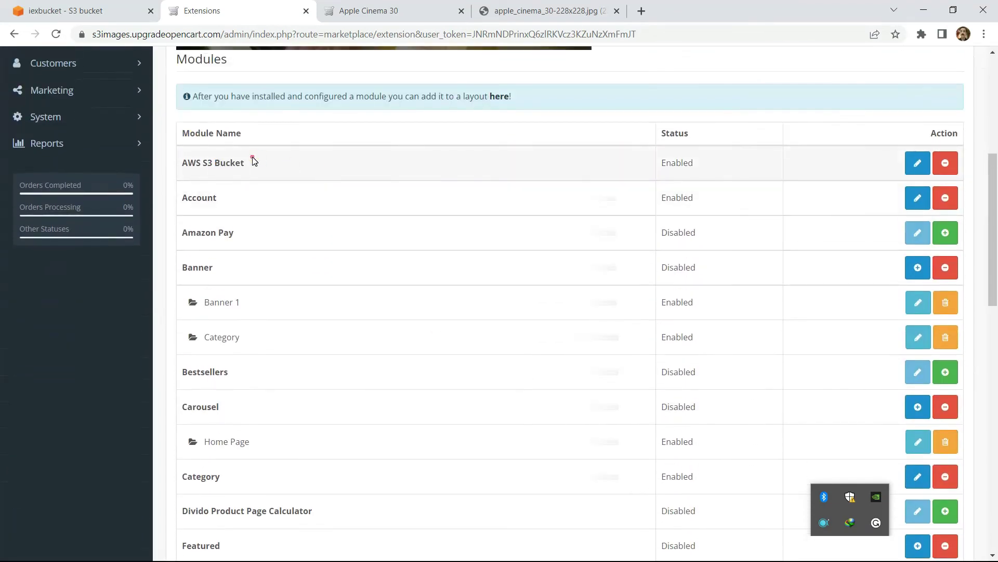
pyautogui.tripleClick(253, 161)
pyautogui.click(920, 164)
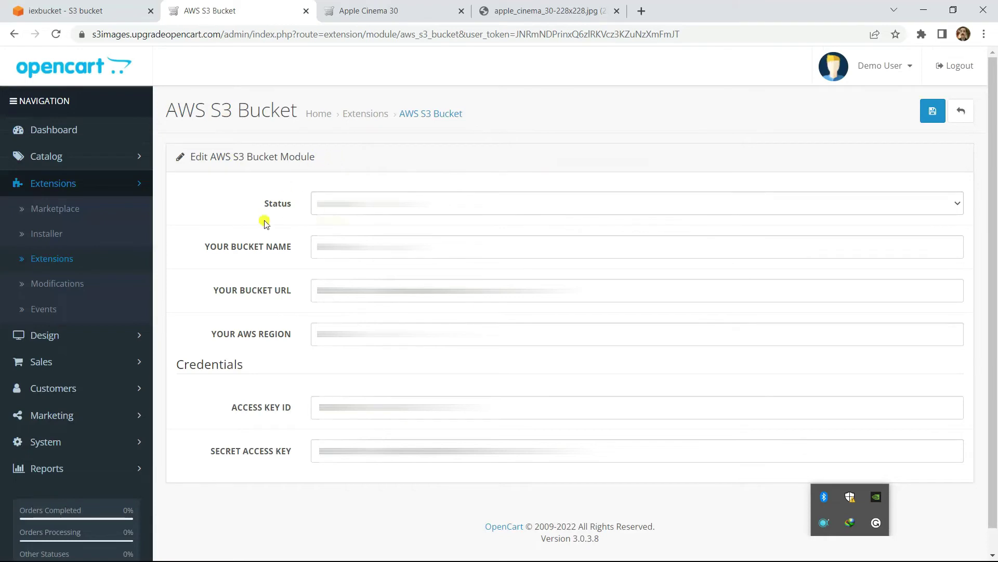
# Highlight the Bucket Name, Bucket URL, AWS Region, Access Key ID and Secret Access Key values in turn.
pyautogui.scroll(-1, 224, 239)
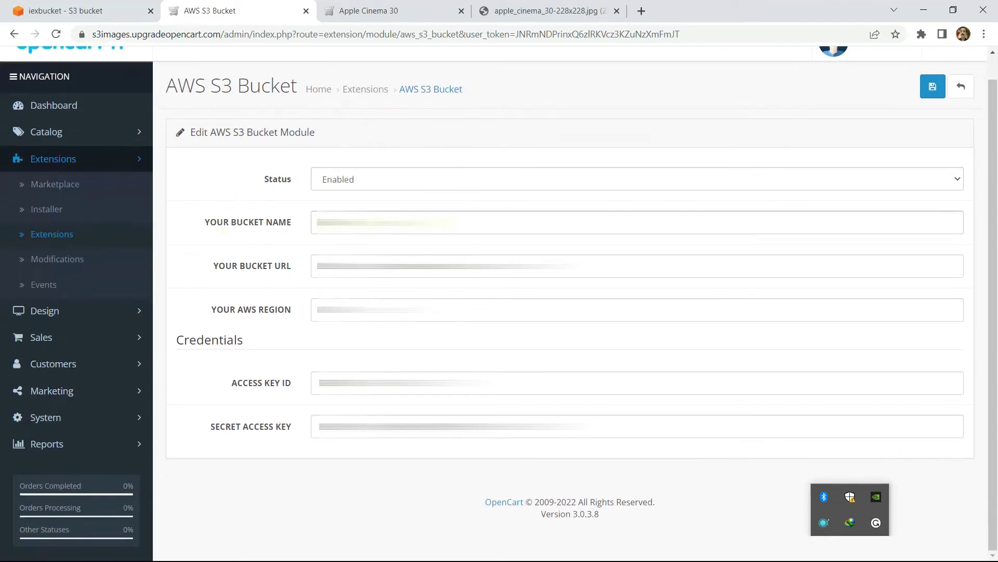
pyautogui.moveTo(427, 223); pyautogui.dragTo(306, 227)
pyautogui.moveTo(317, 266); pyautogui.dragTo(580, 266)
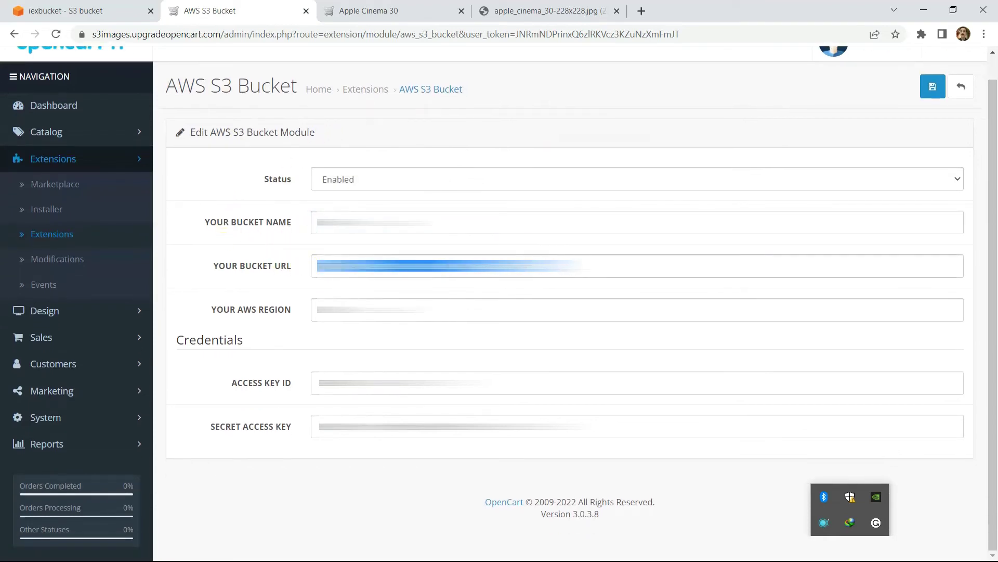
pyautogui.moveTo(435, 310); pyautogui.dragTo(298, 316)
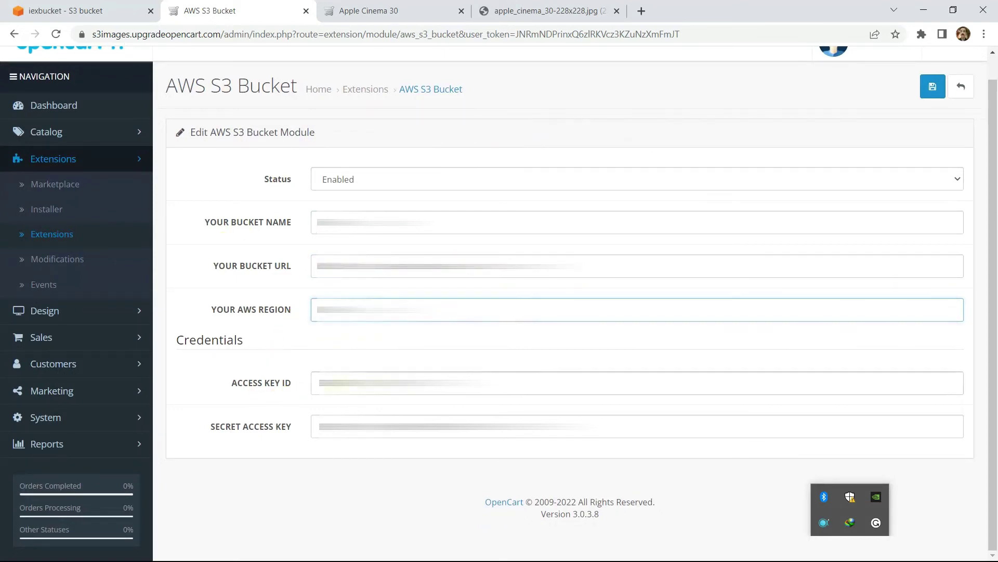
pyautogui.moveTo(315, 383); pyautogui.dragTo(484, 383)
pyautogui.moveTo(315, 426); pyautogui.dragTo(581, 427)
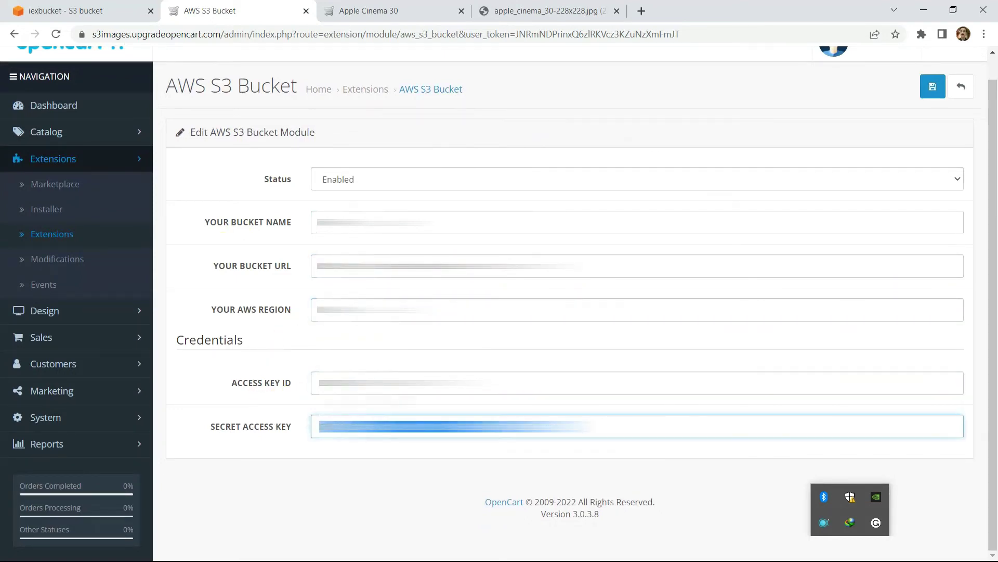
pyautogui.moveTo(316, 383); pyautogui.dragTo(485, 383)
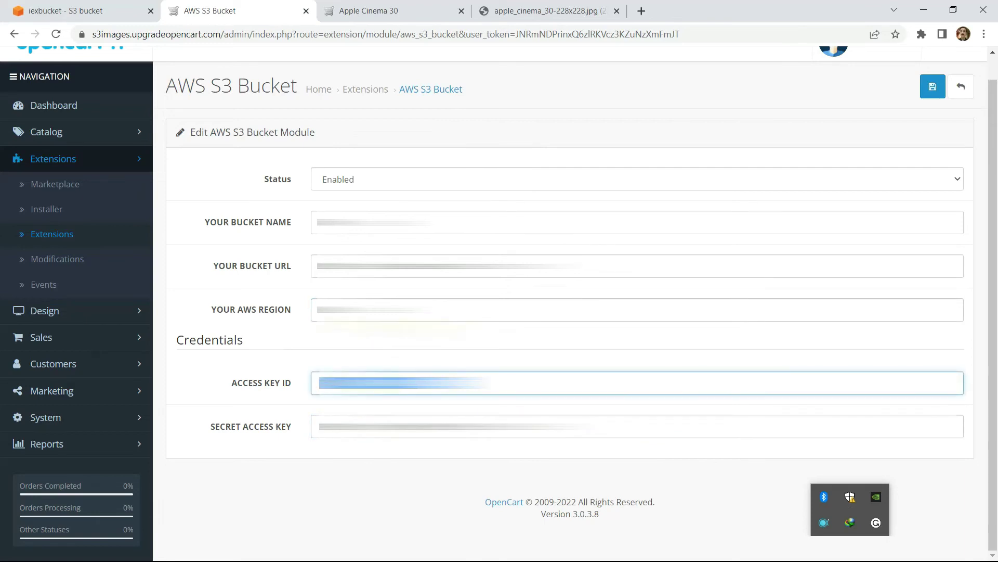
pyautogui.click(315, 310)
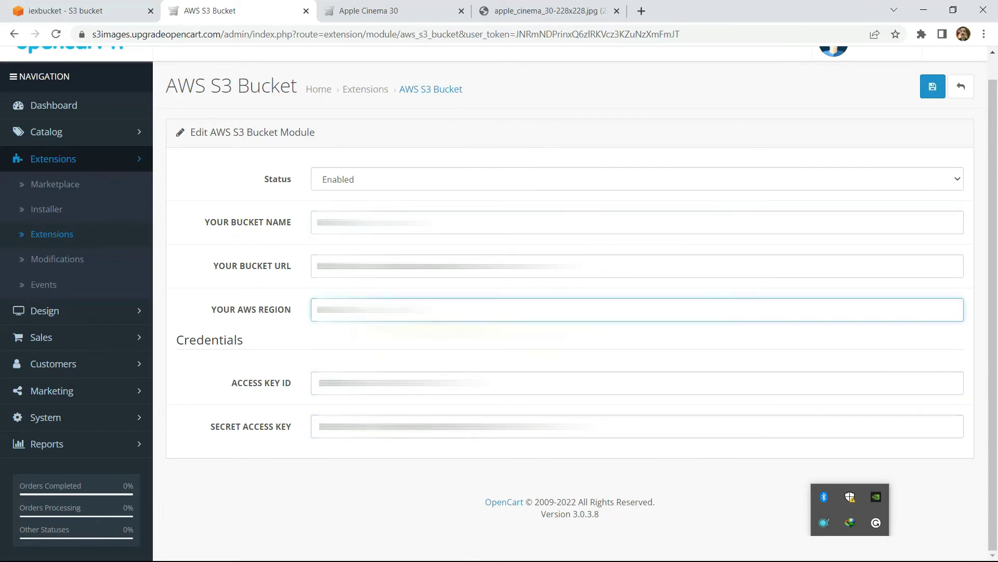
pyautogui.moveTo(315, 383); pyautogui.dragTo(485, 384)
pyautogui.moveTo(593, 427); pyautogui.dragTo(305, 427)
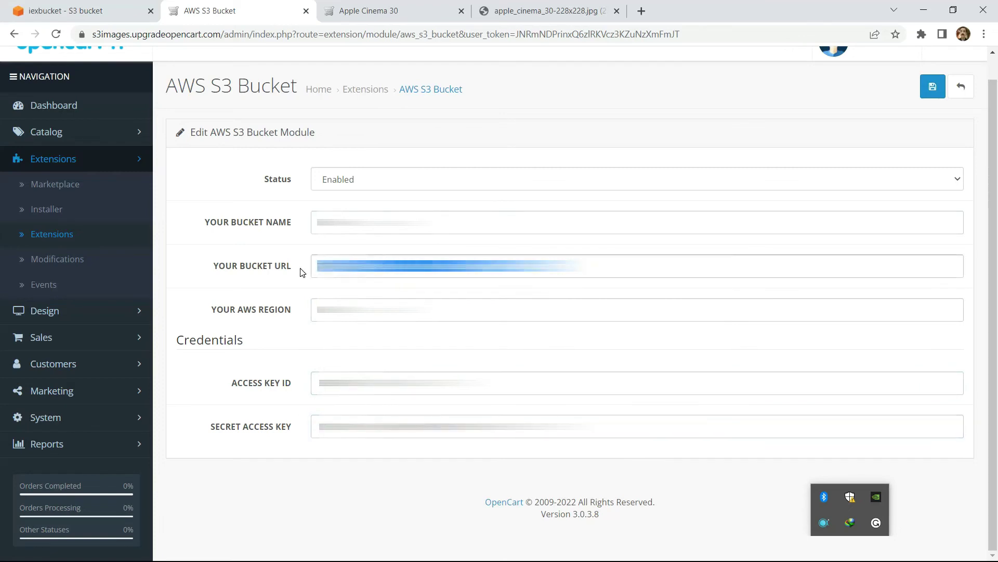
pyautogui.scroll(1, 287, 328)
pyautogui.click(272, 309)
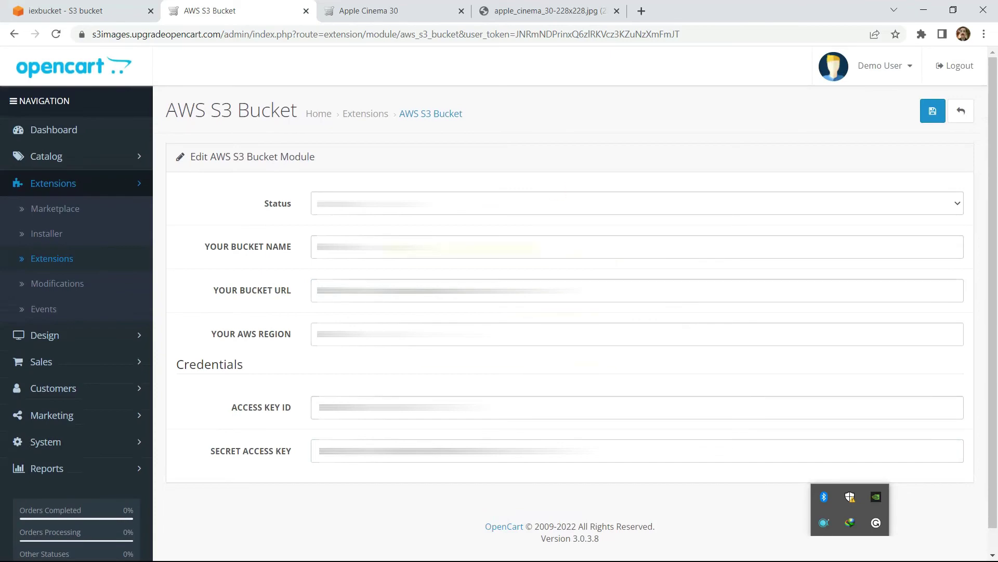
pyautogui.click(385, 11)
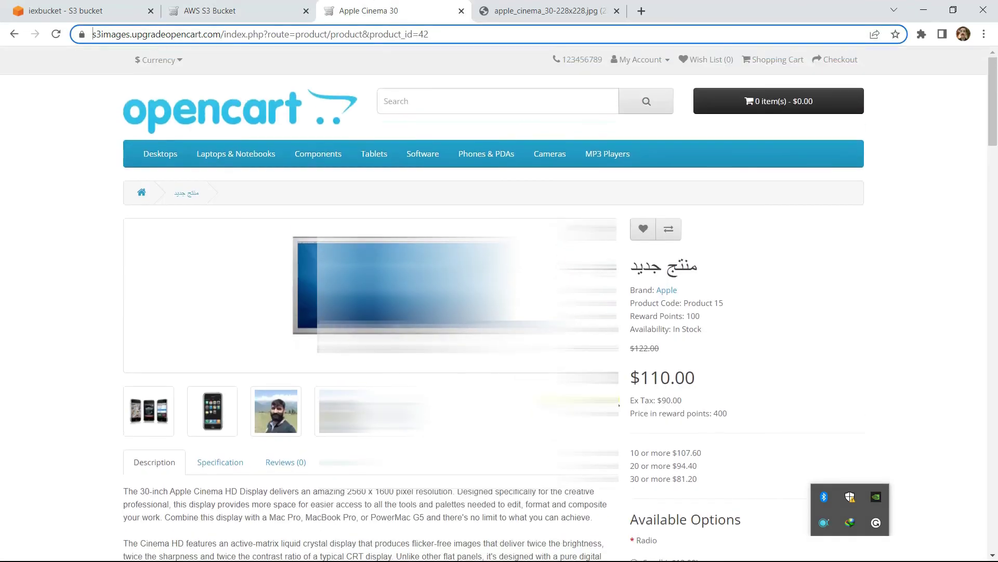
pyautogui.click(234, 11)
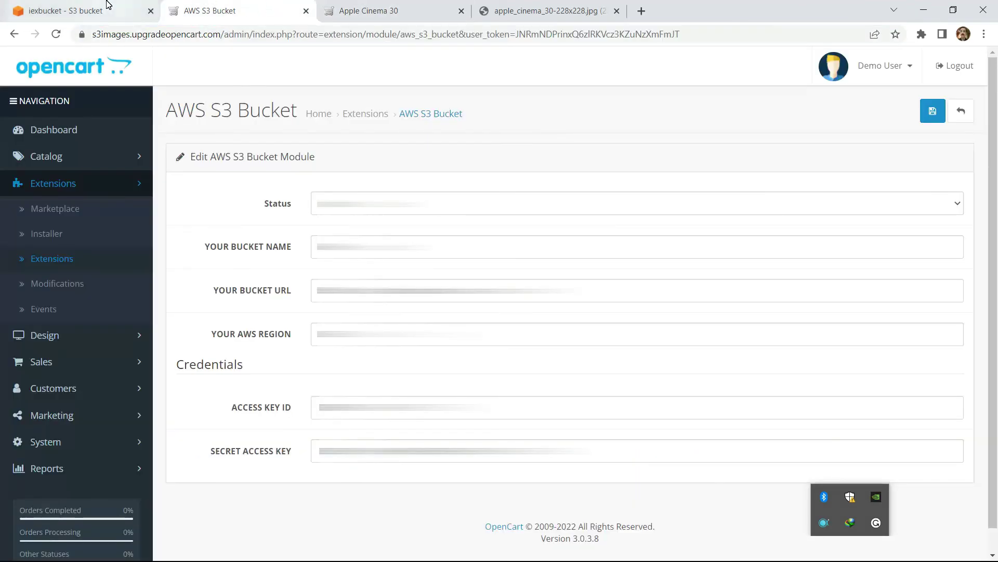
pyautogui.click(390, 10)
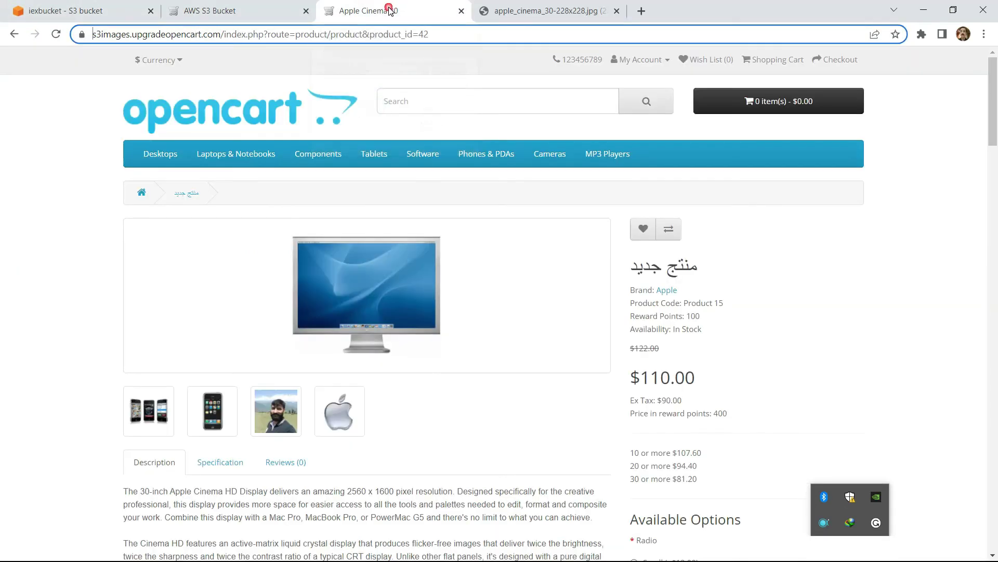
pyautogui.click(258, 9)
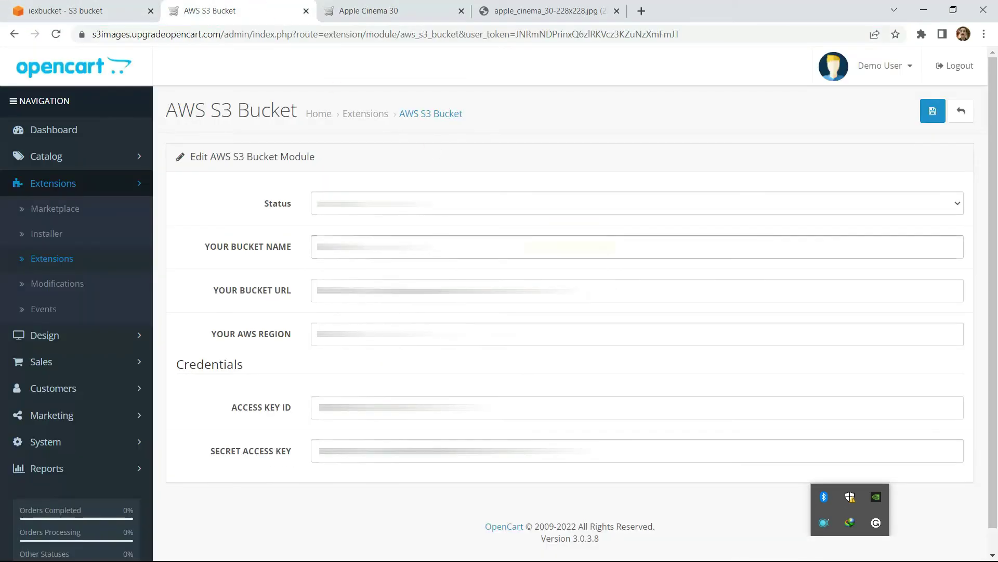